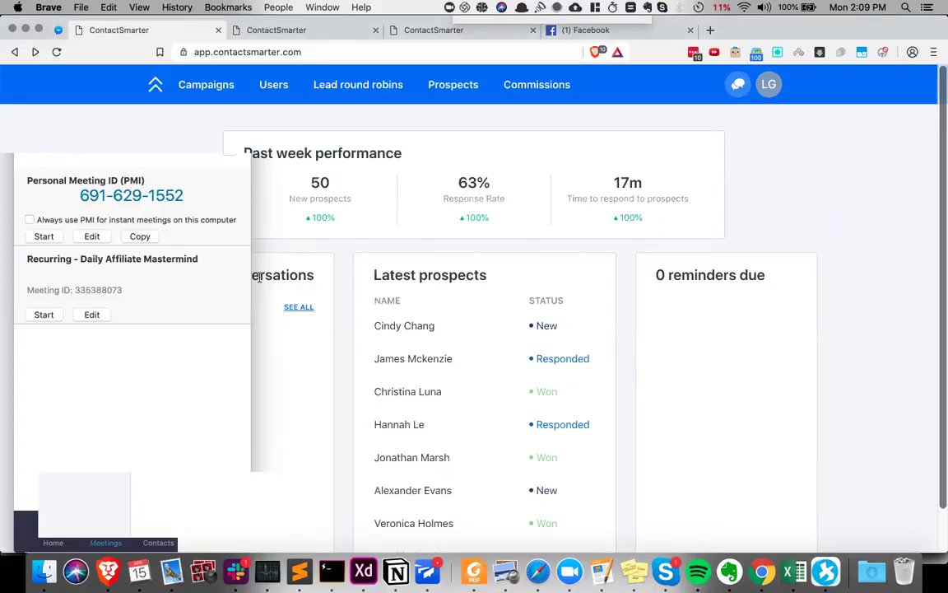
Step: Review the dashboard's unread conversations, latest prospects, due reminders and past week performance
drag(189, 275, 306, 276)
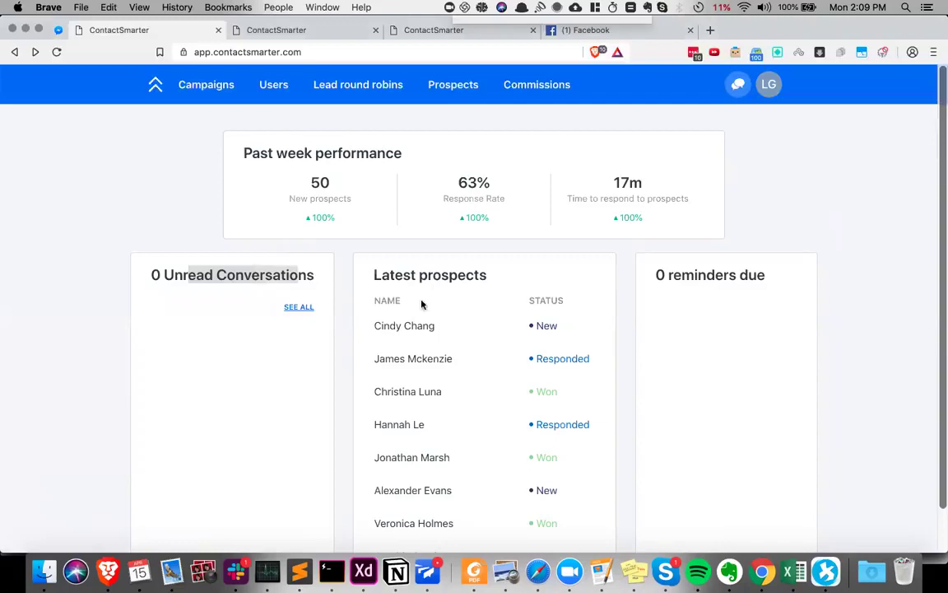
click(446, 278)
drag(382, 275, 741, 294)
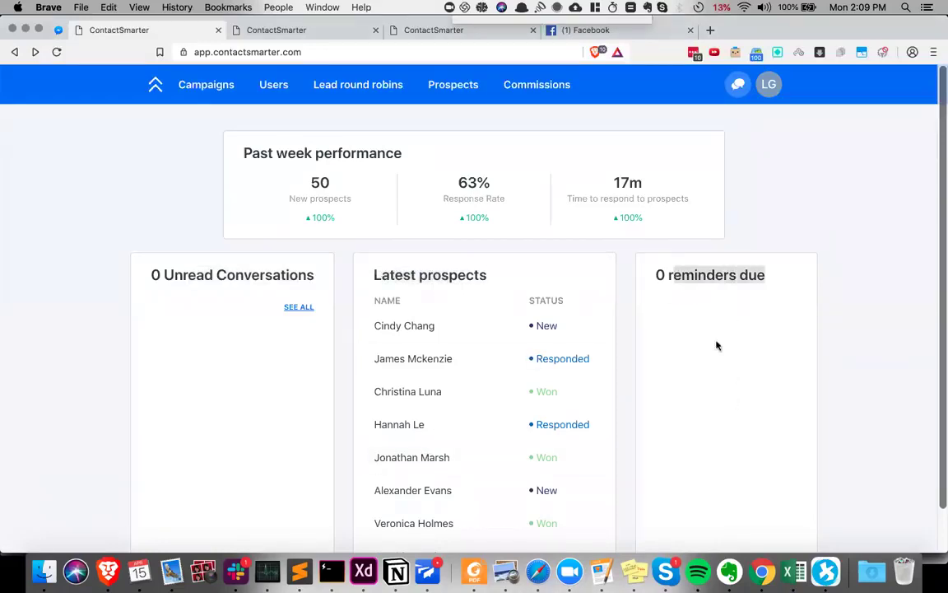
drag(262, 153, 407, 156)
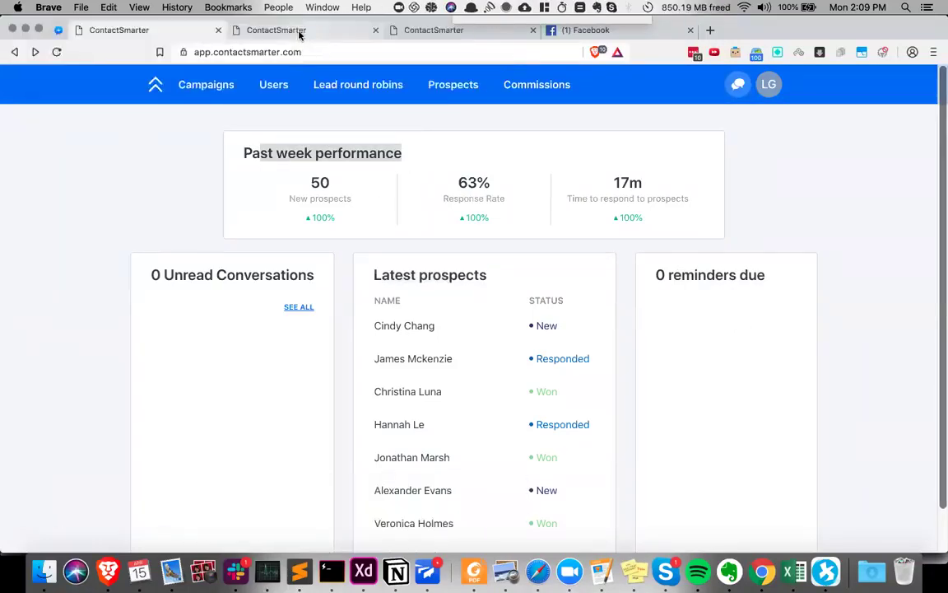
Step: Open the VA Homes campaign and view its list of automated messages
click(205, 86)
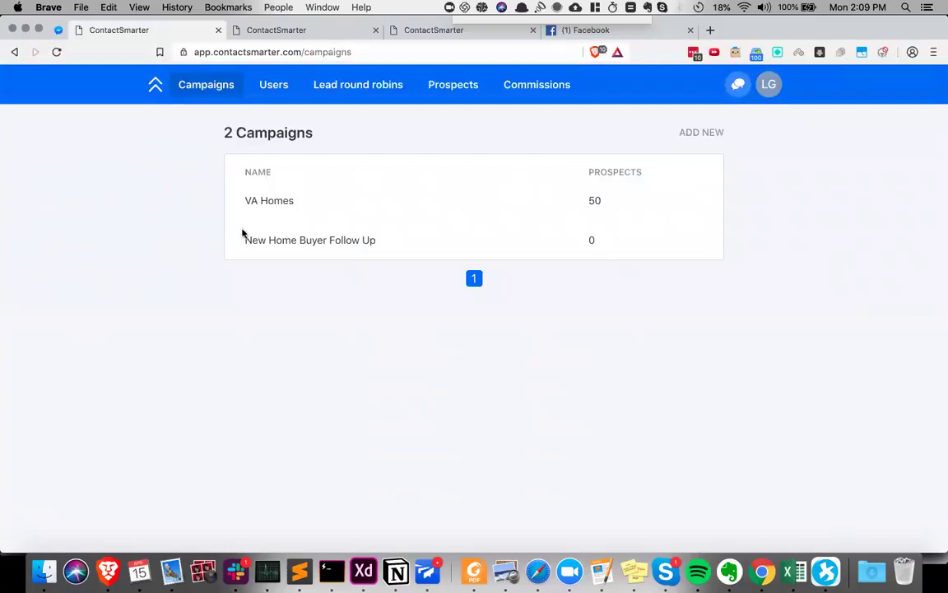
click(299, 208)
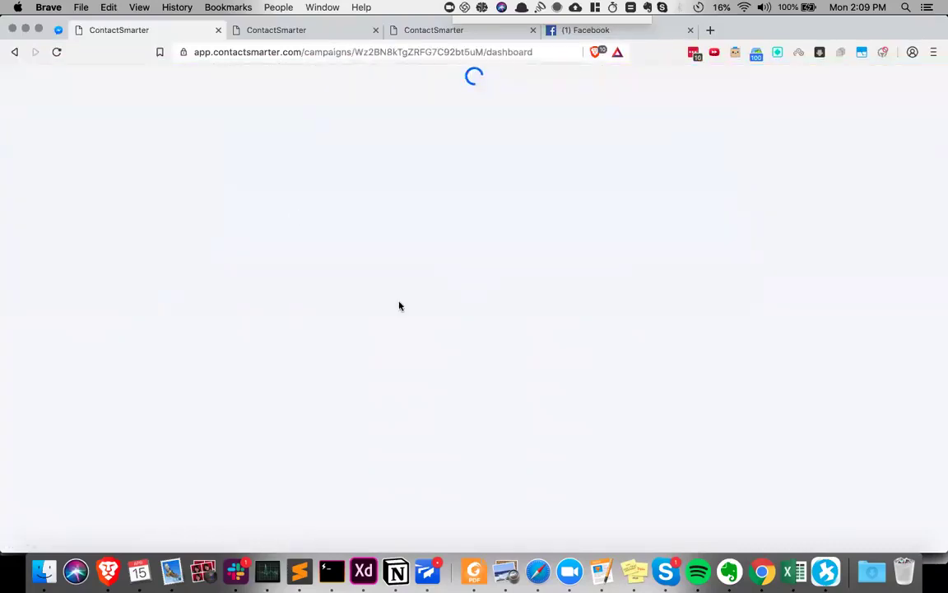
click(280, 118)
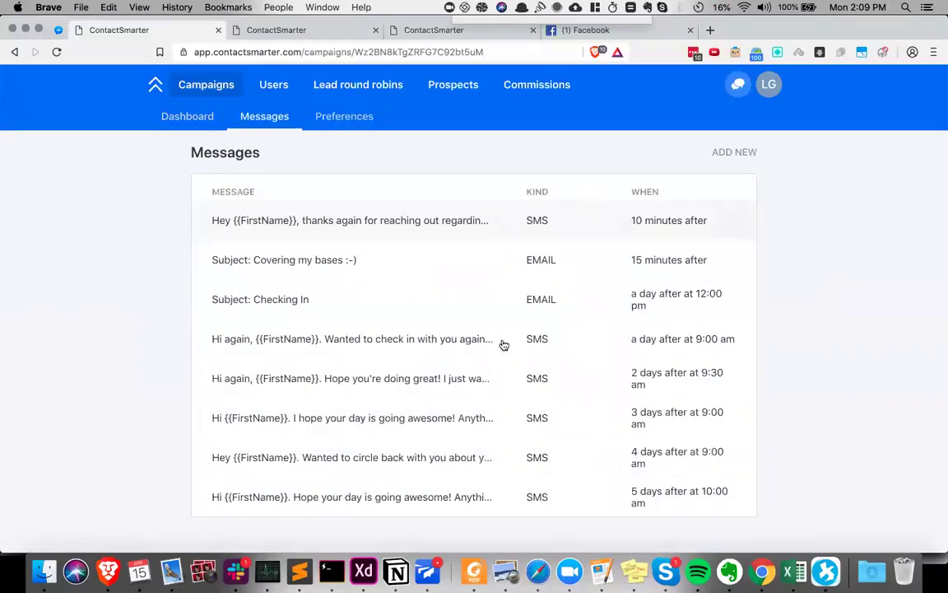
Step: Start a voicemail auto message sent the same day, immediately after the prospect is added, and record a short voice clip for it
click(735, 153)
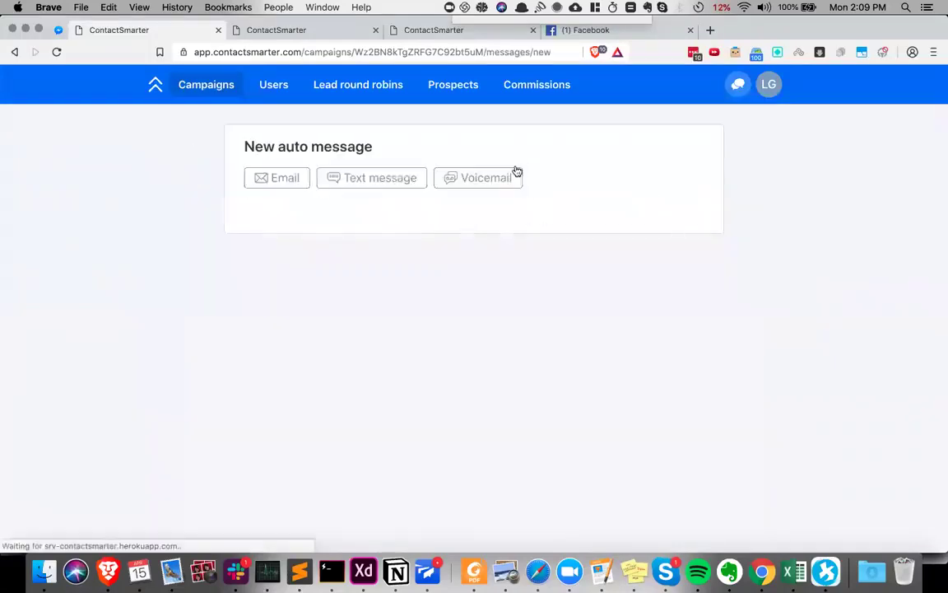
click(481, 181)
click(278, 263)
click(205, 321)
click(292, 424)
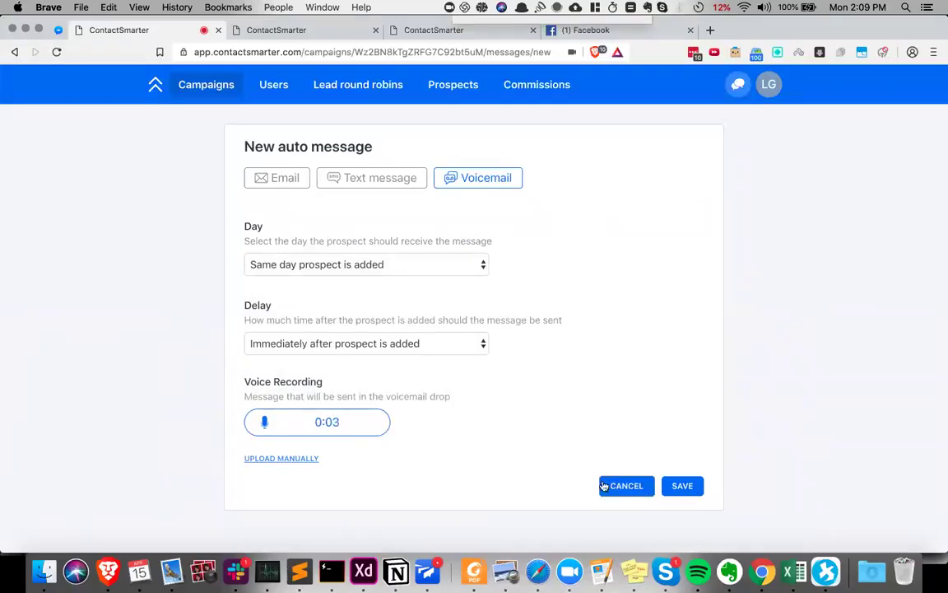
click(332, 425)
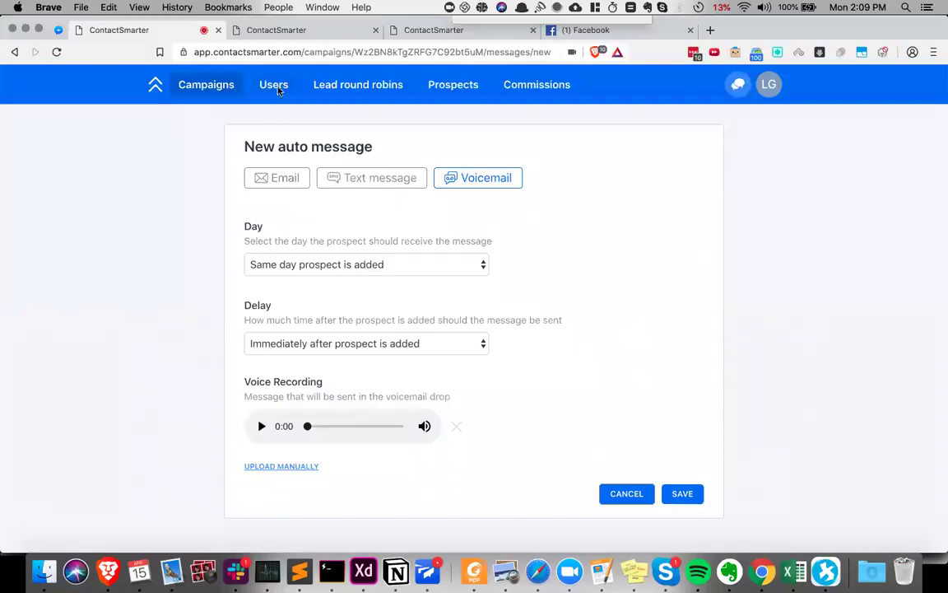
Step: Examine the per-message response rates and the time-to-respond chart on the VA Homes campaign dashboard
click(293, 33)
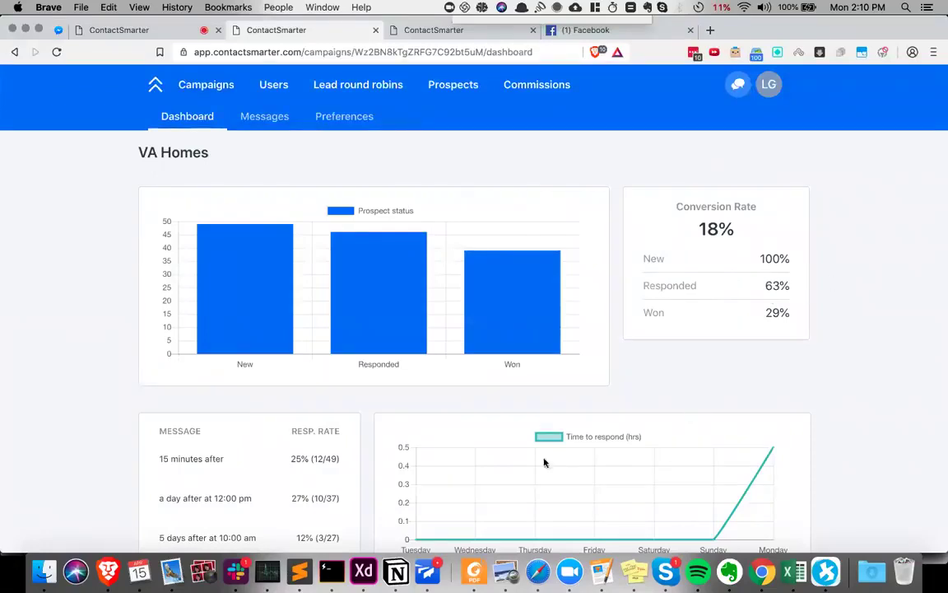
drag(283, 458, 327, 461)
drag(170, 458, 224, 459)
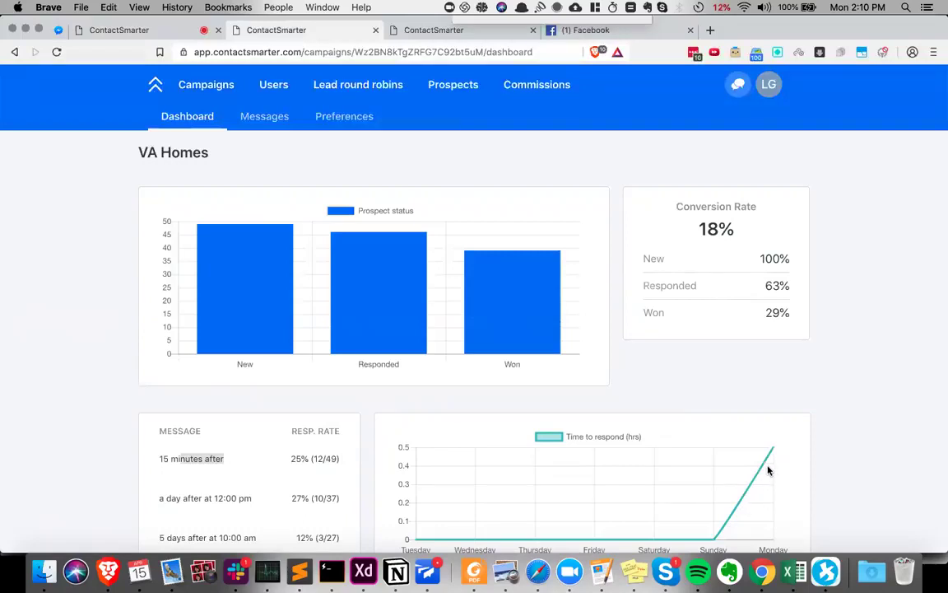
mouse_move(766, 439)
Step: Go to page 2 of the prospects list and open the second prospect's conversation
click(421, 30)
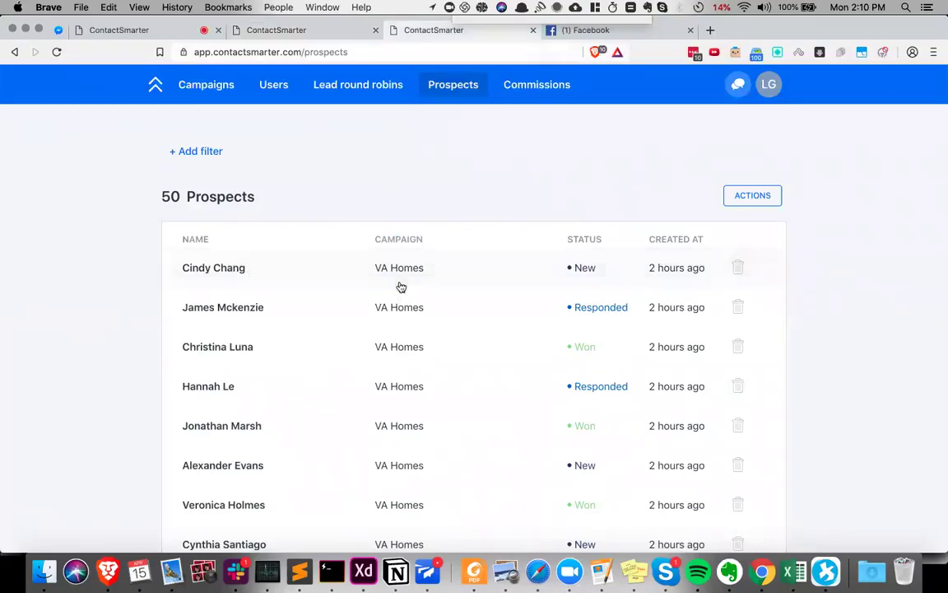
scroll(406, 288, down, 8)
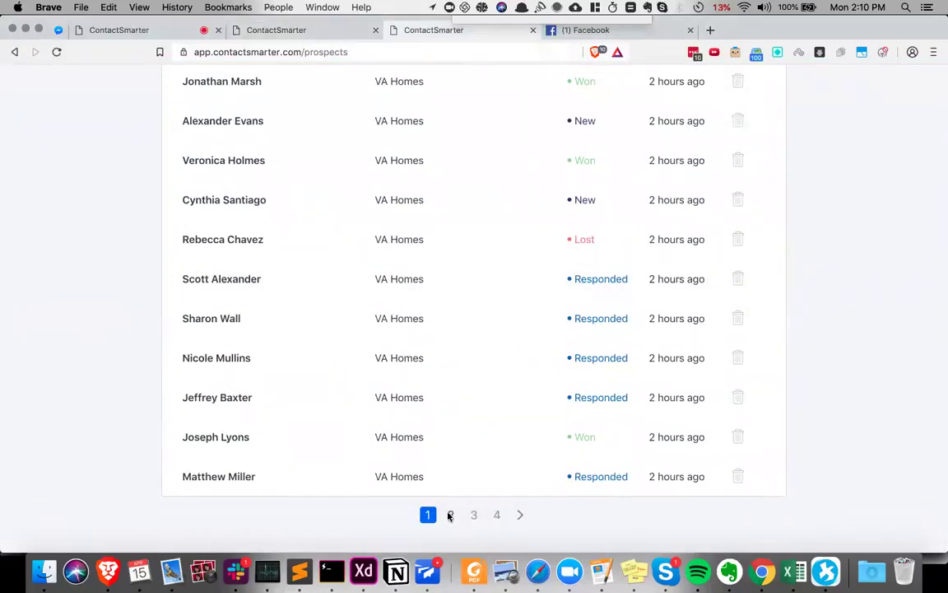
click(450, 516)
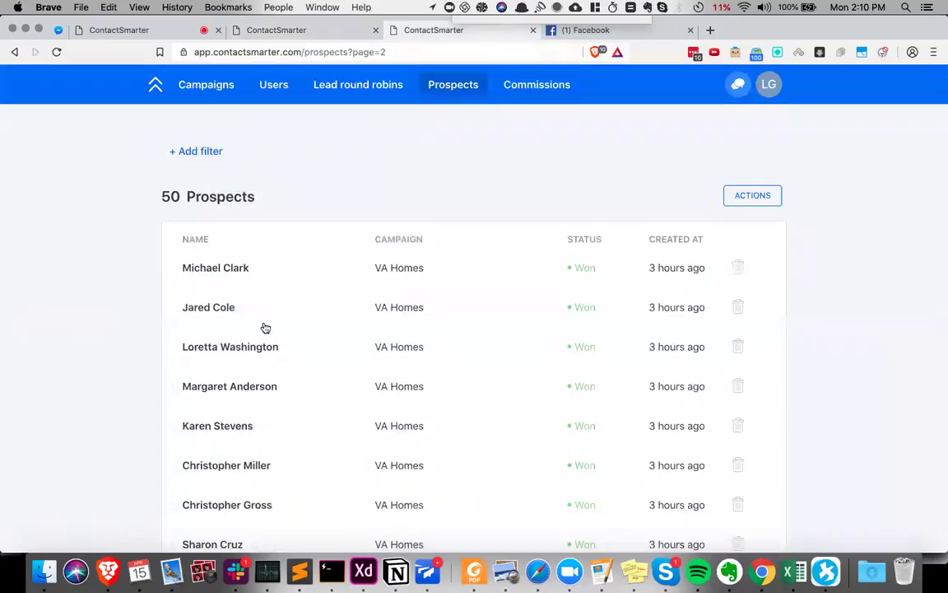
click(215, 308)
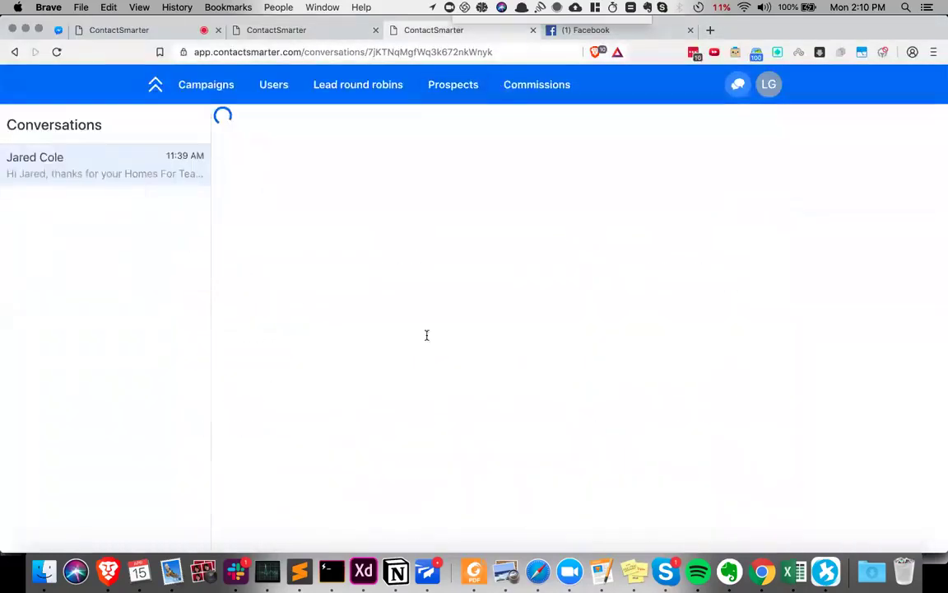
Step: Read through the prospect's email conversation and check the notes and reminders sections of the prospect information
scroll(495, 249, down, 5)
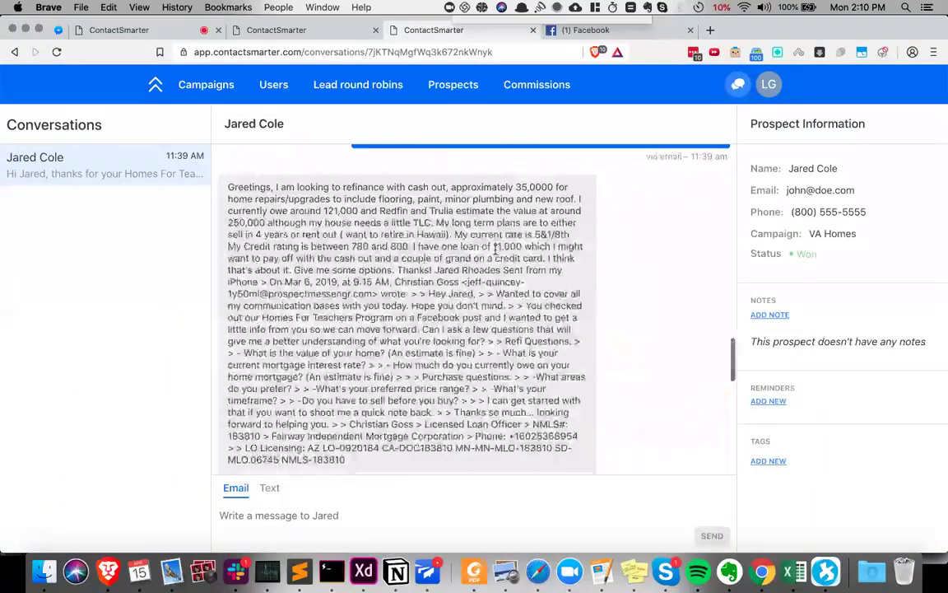
scroll(496, 247, up, 10)
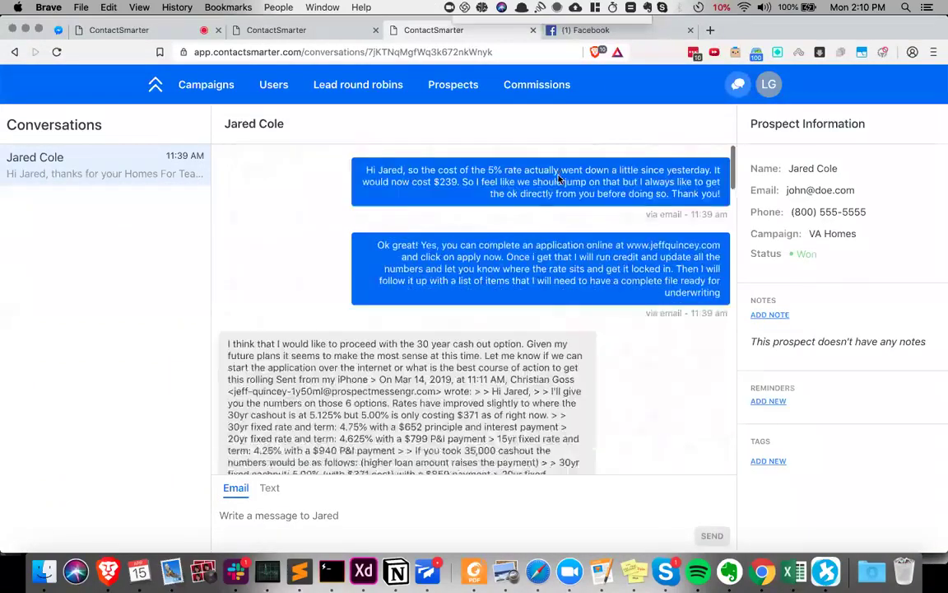
scroll(558, 177, down, 5)
drag(228, 194, 372, 229)
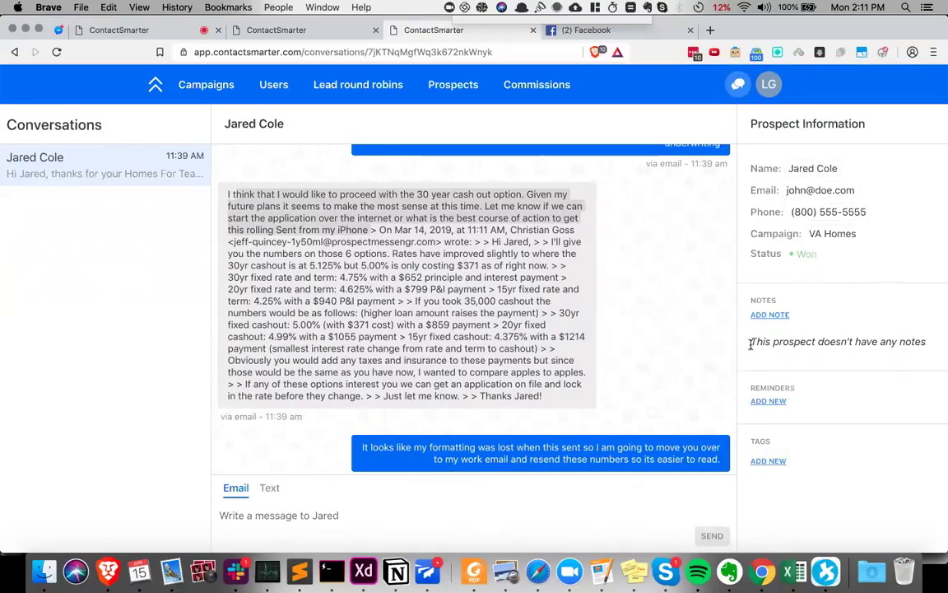
drag(752, 344, 931, 345)
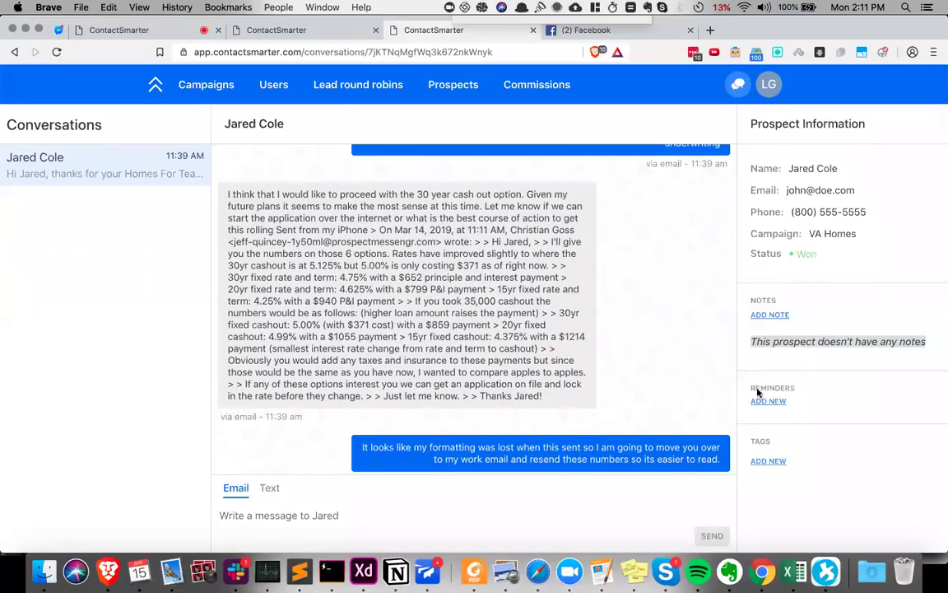
double_click(787, 390)
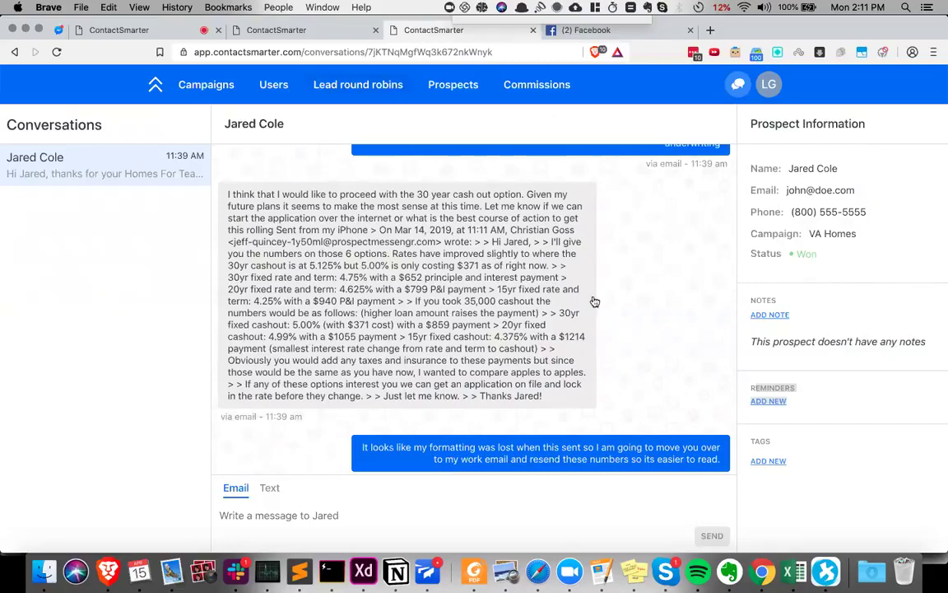
Step: Proceed with a broadcast to all prospects as far as the message type choice, and return to the prospects list
click(457, 85)
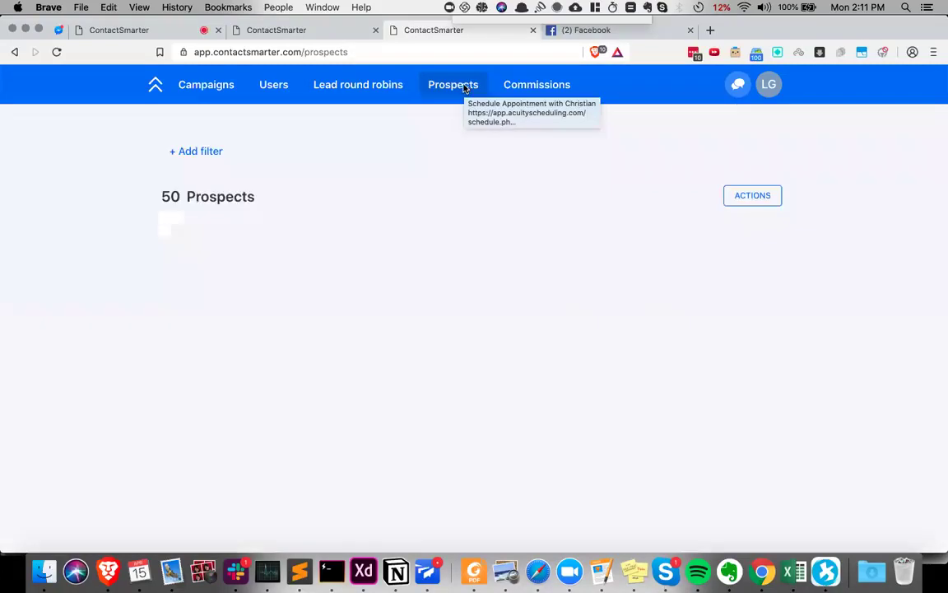
click(754, 198)
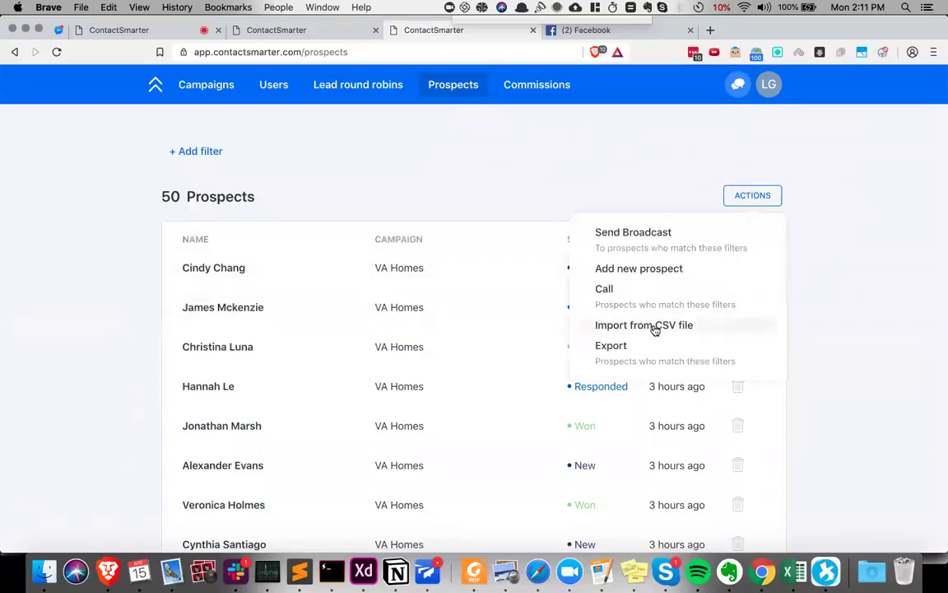
click(647, 236)
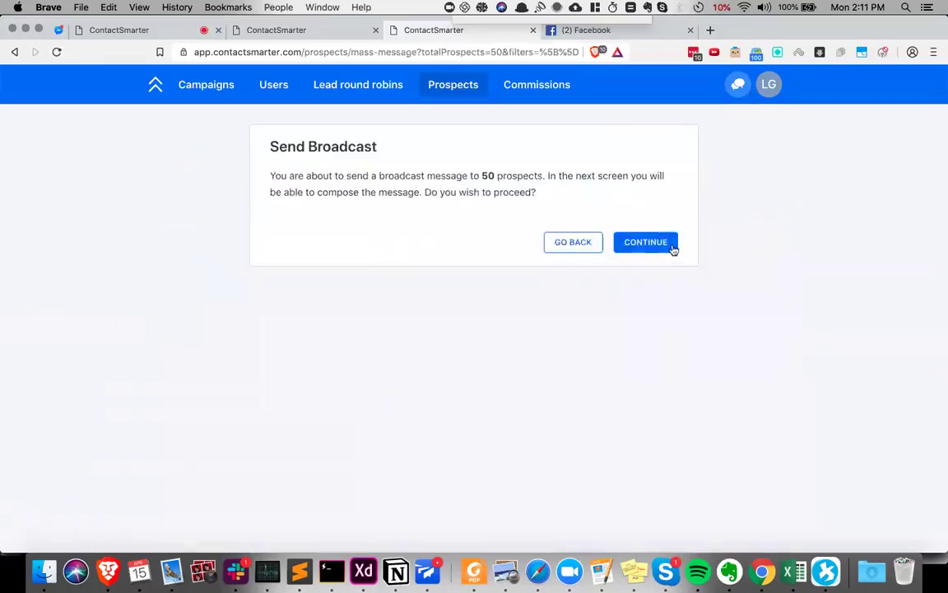
click(672, 249)
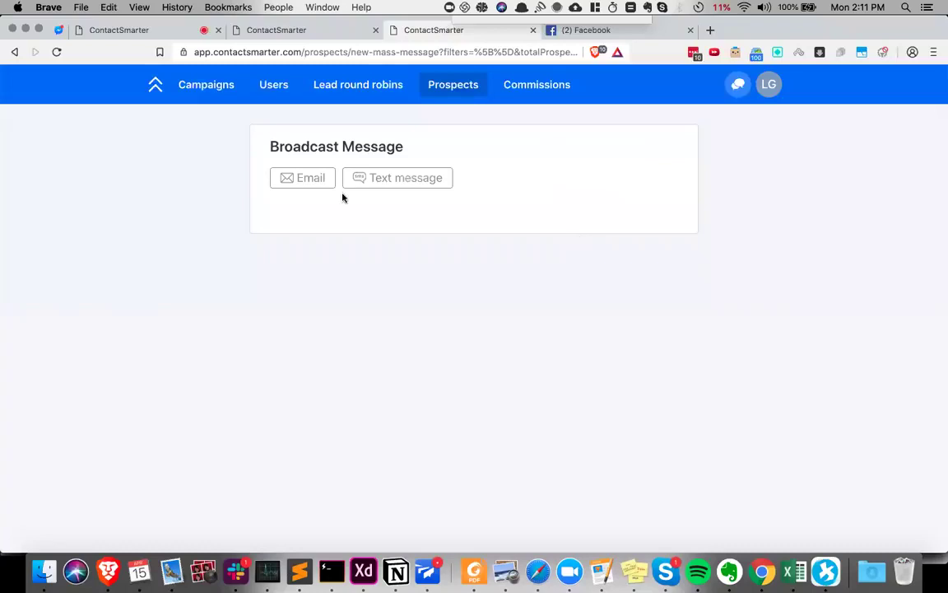
click(458, 96)
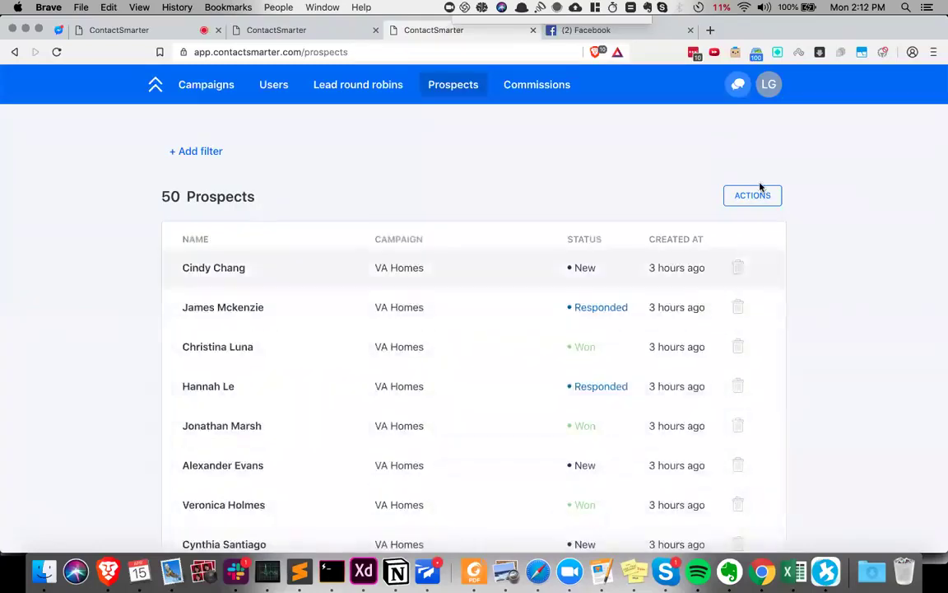
Step: View the available prospect actions and filter criteria without applying any
click(761, 194)
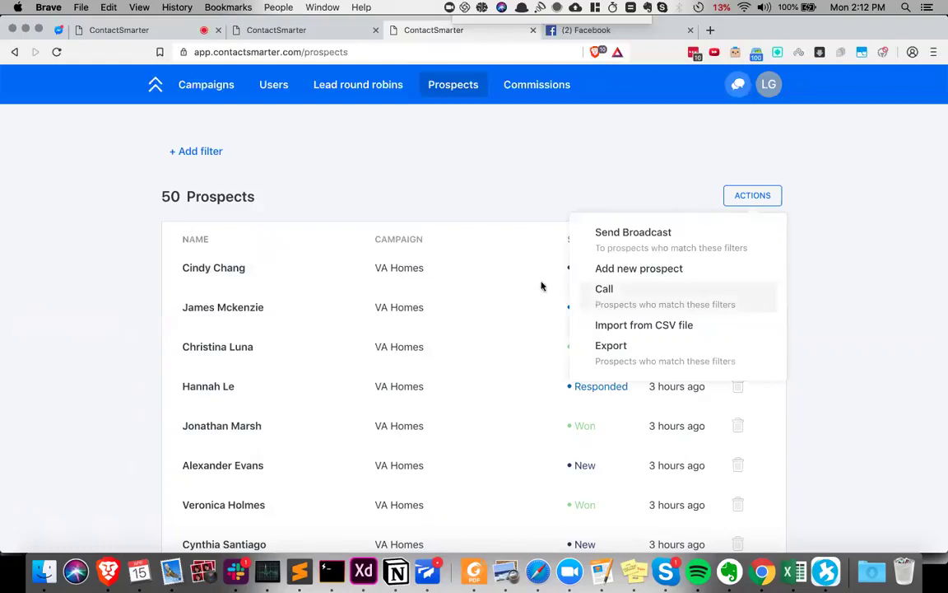
click(432, 217)
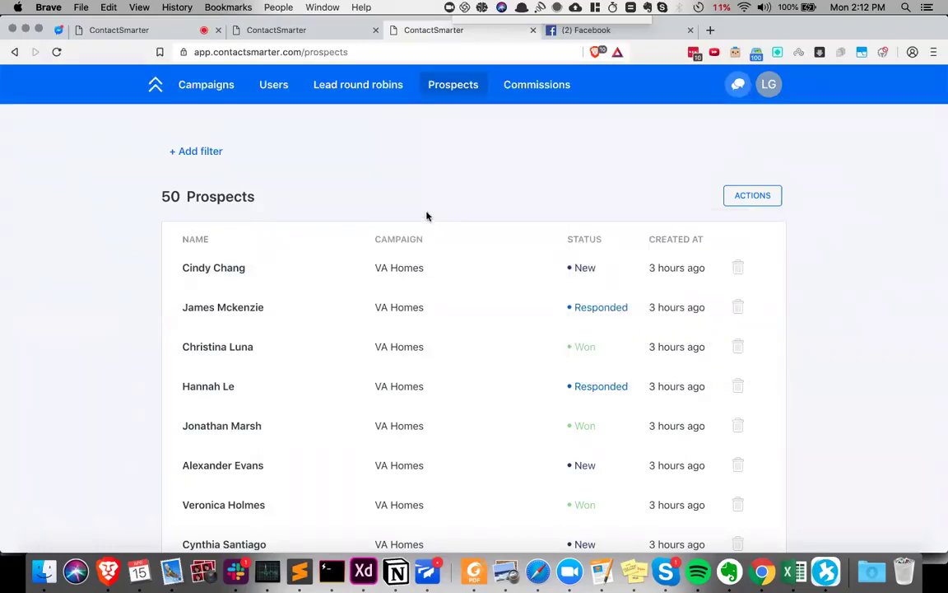
click(186, 150)
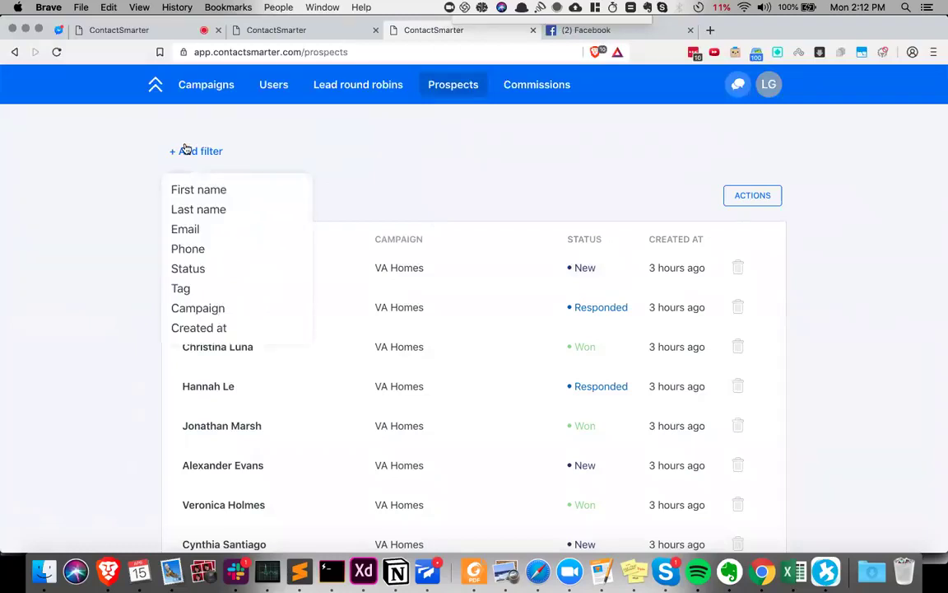
click(349, 133)
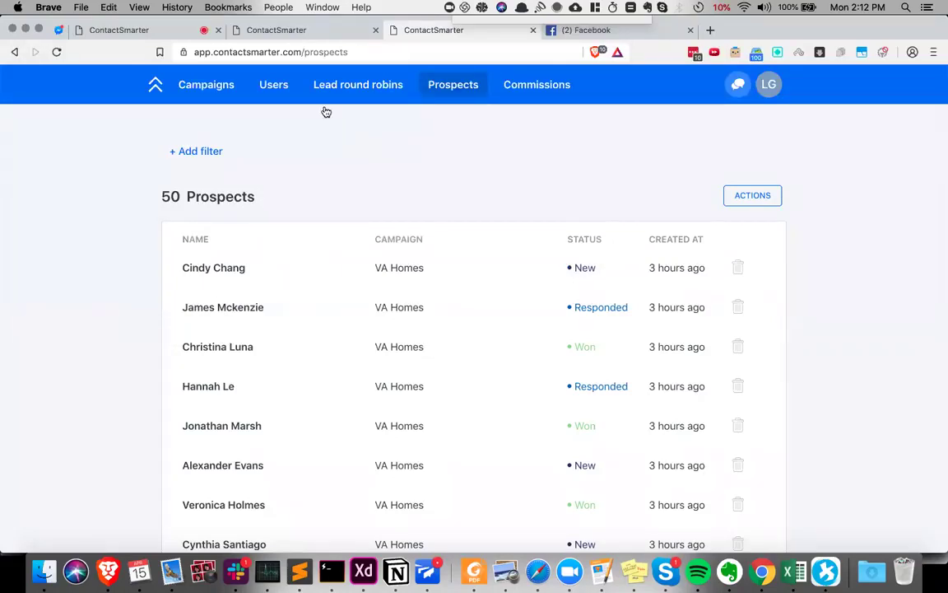
Step: Check the VA Homes campaign dashboard again and return to the prospects list
click(281, 32)
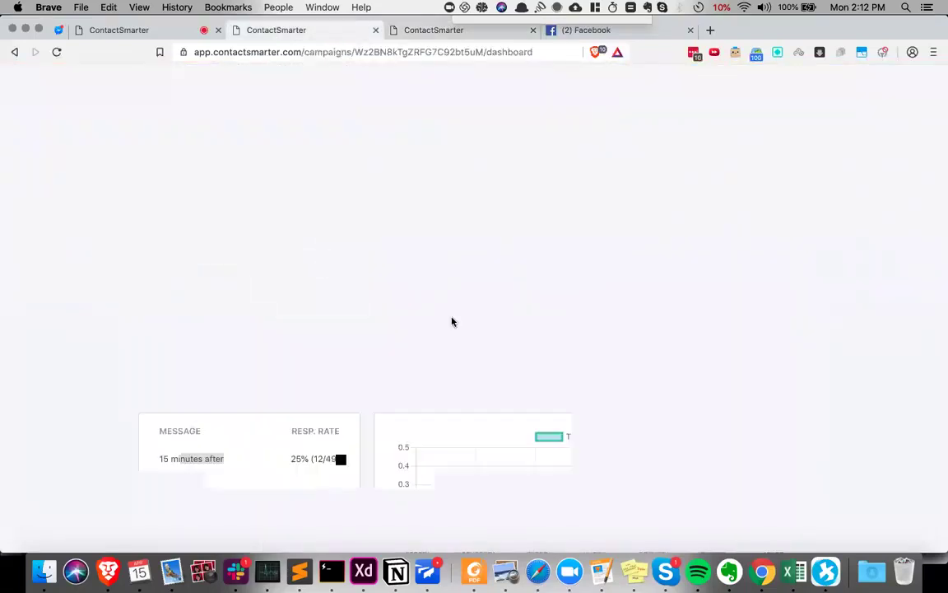
click(406, 30)
Step: Open the form for adding a new team member seat and review its fields, including the campaigns to copy
click(286, 85)
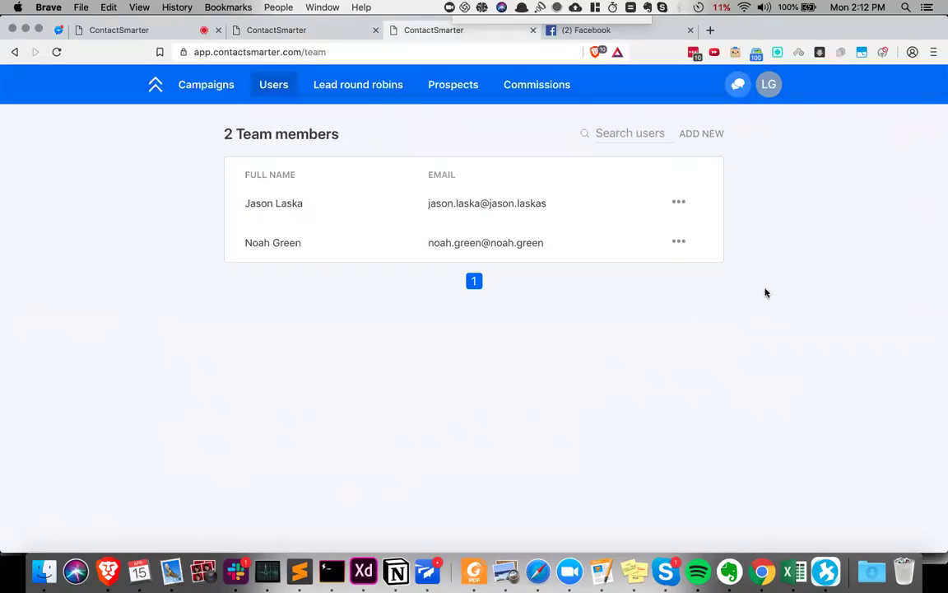
click(693, 134)
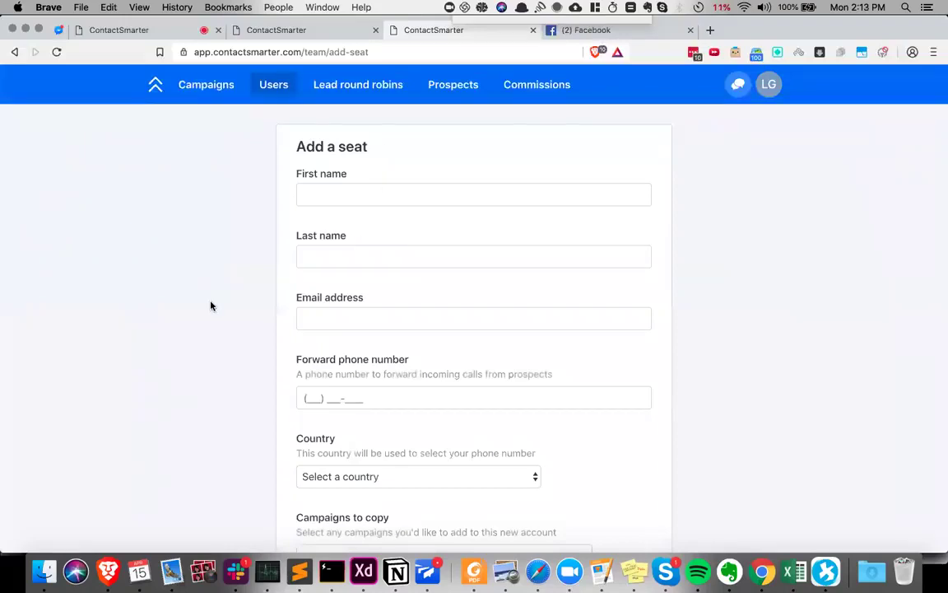
scroll(211, 306, down, 5)
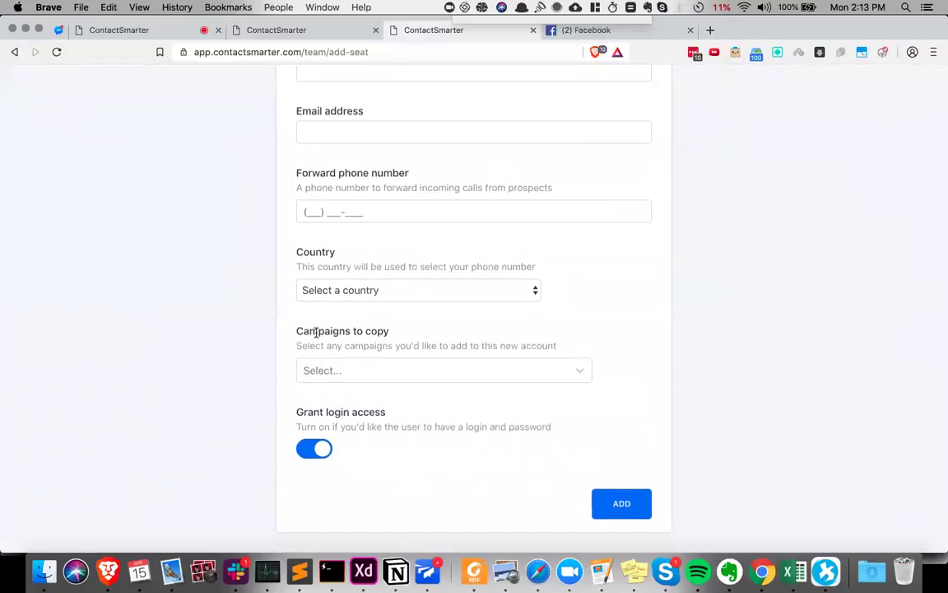
drag(315, 333, 316, 336)
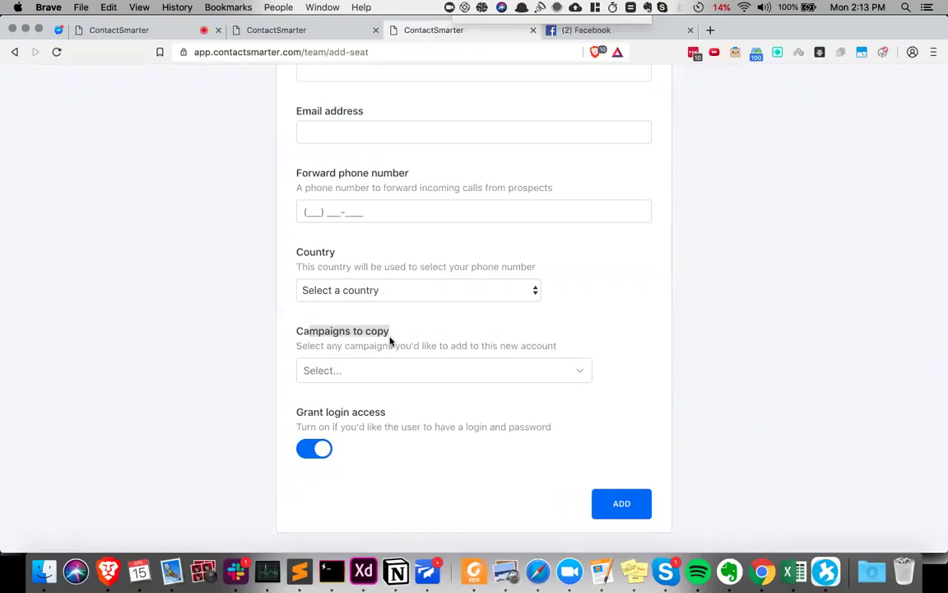
scroll(390, 341, up, 5)
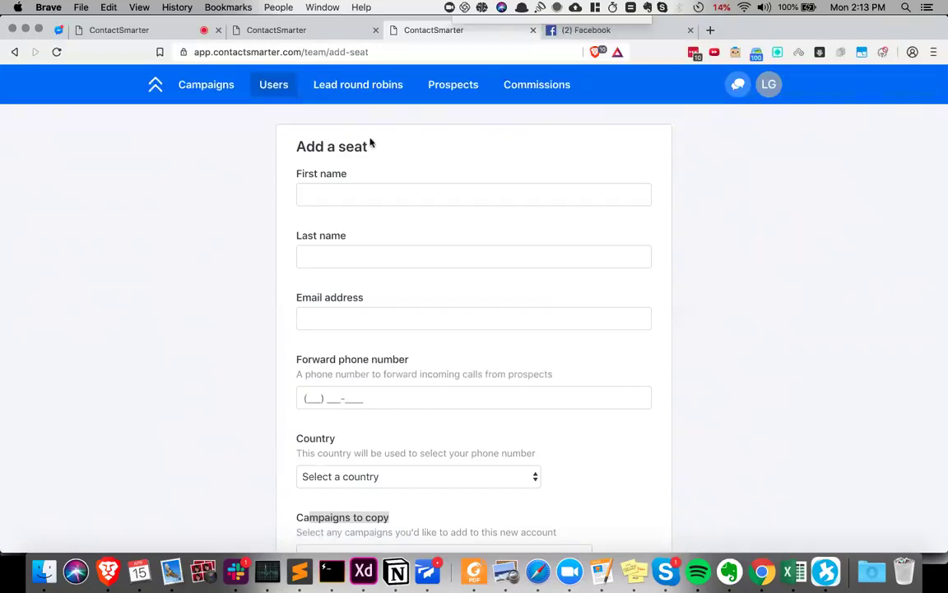
Step: Open the form for creating a new lead round robin and review its name and campaigns fields
click(360, 90)
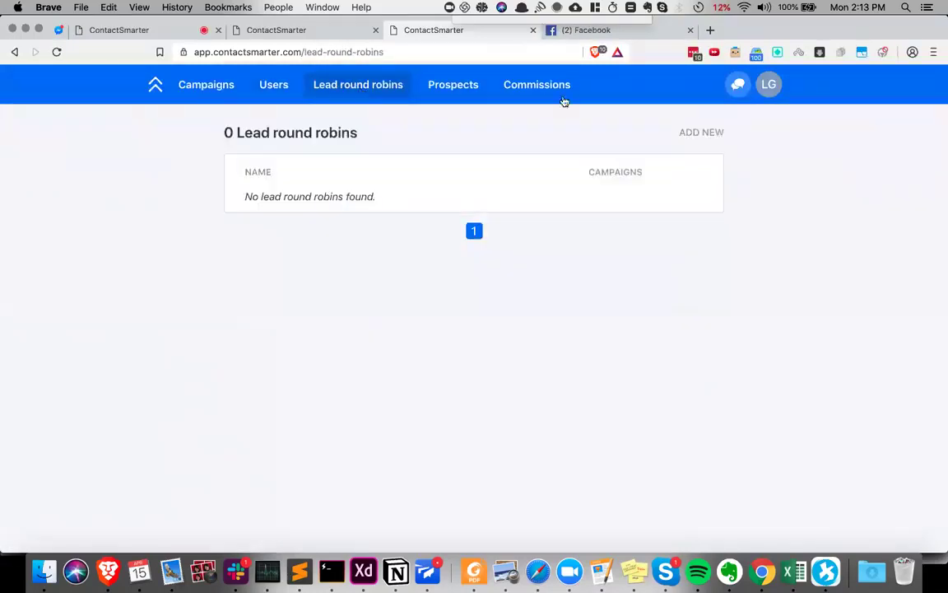
click(692, 134)
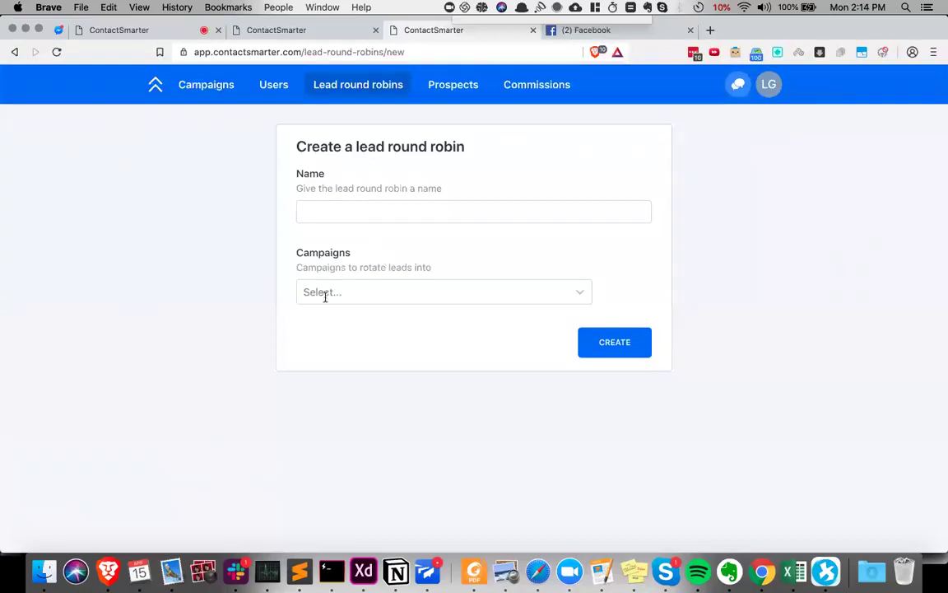
drag(308, 252, 358, 255)
drag(321, 147, 445, 146)
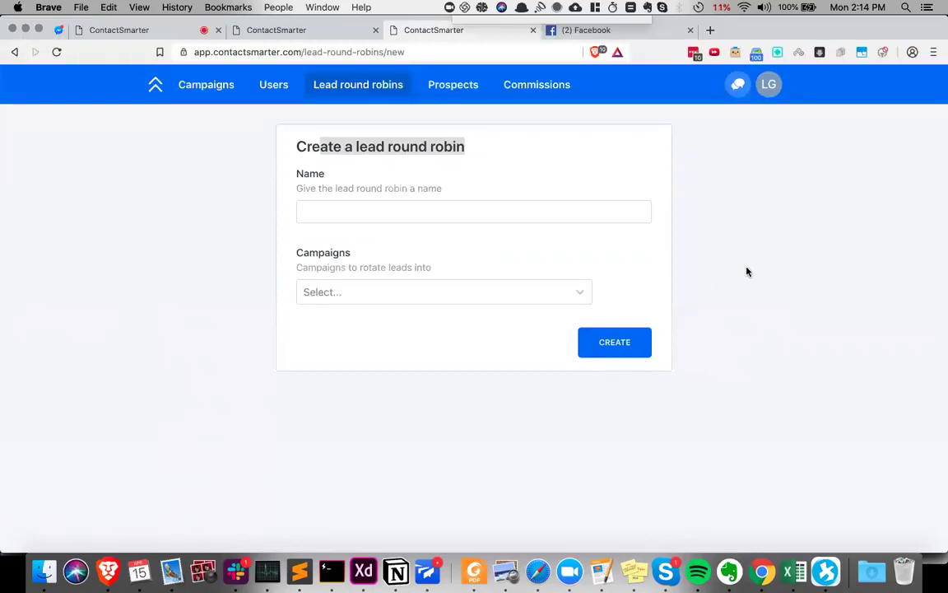
click(411, 144)
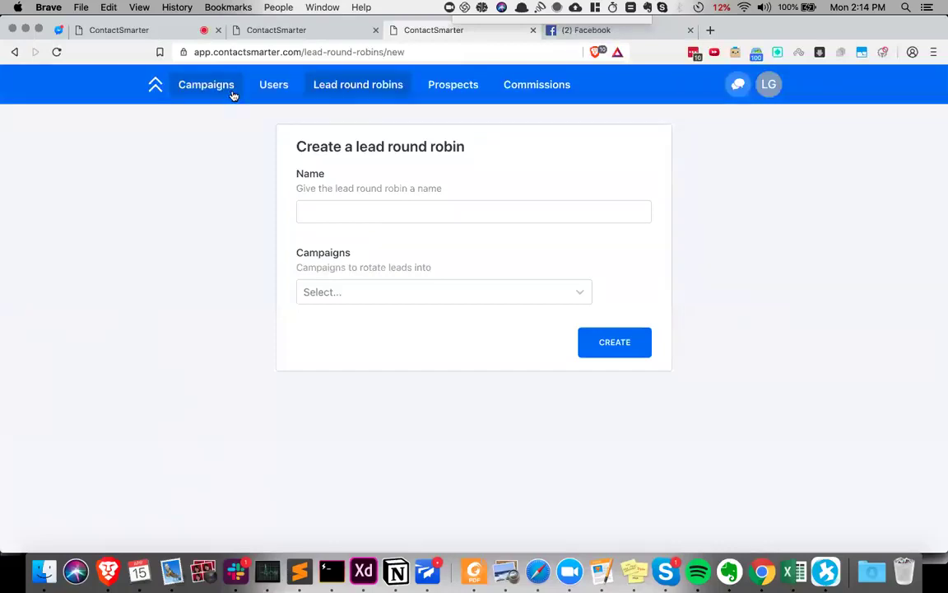
Step: View the commissions page with its earnings calculator and referral link, and return to the prospects list to show the available actions
click(455, 85)
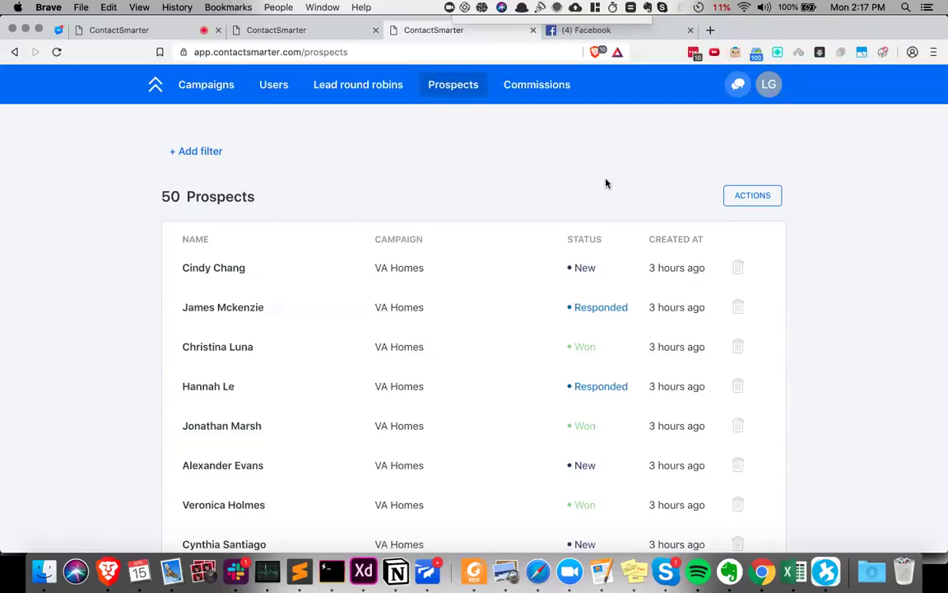
click(535, 96)
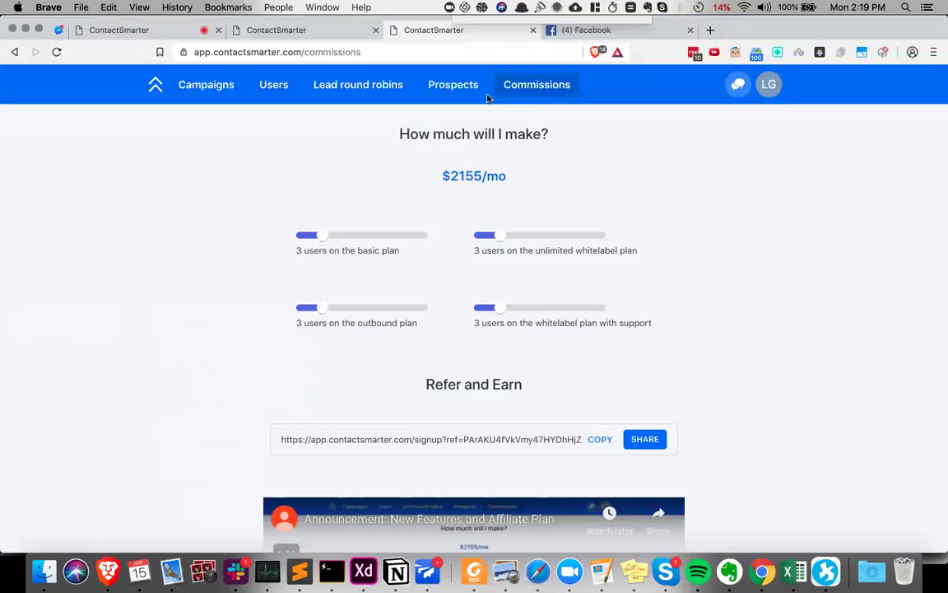
click(446, 91)
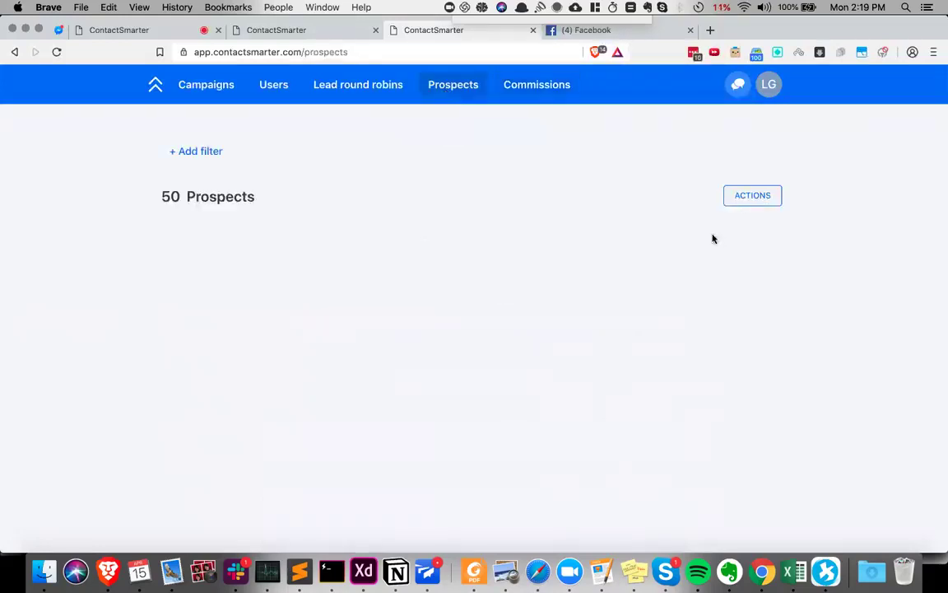
click(740, 203)
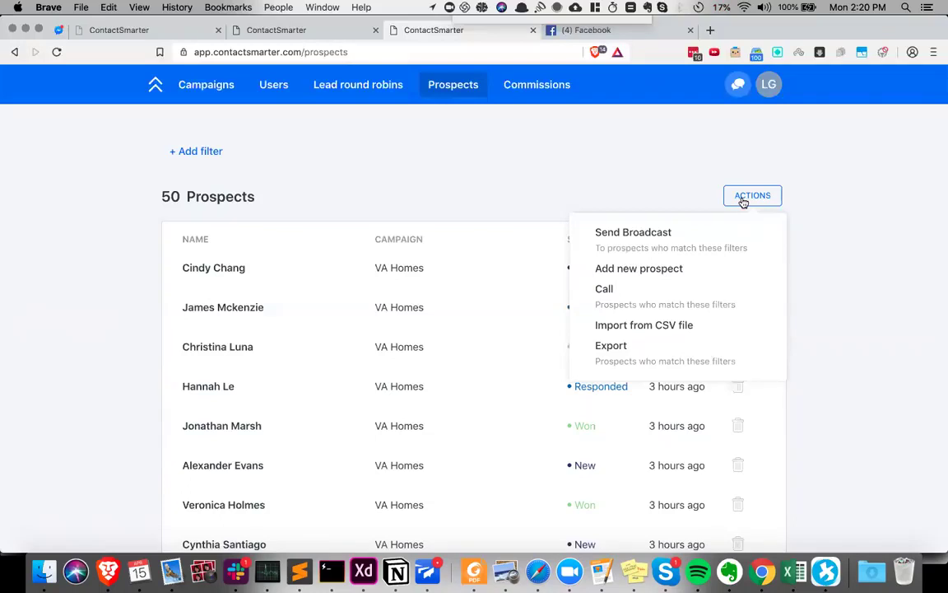
Step: Examine the Responded rate in the conversion summary of the VA Homes campaign dashboard
click(333, 33)
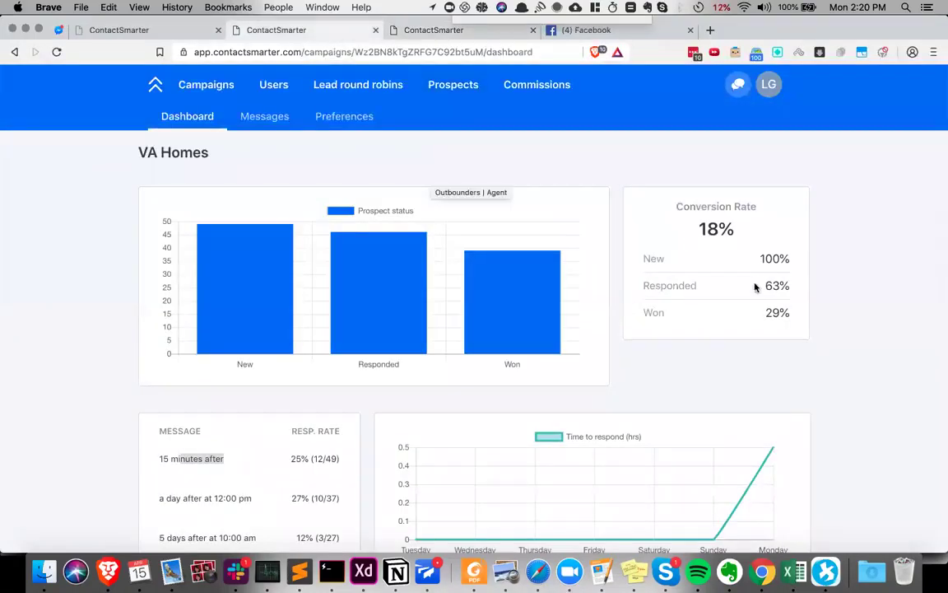
drag(763, 287, 792, 286)
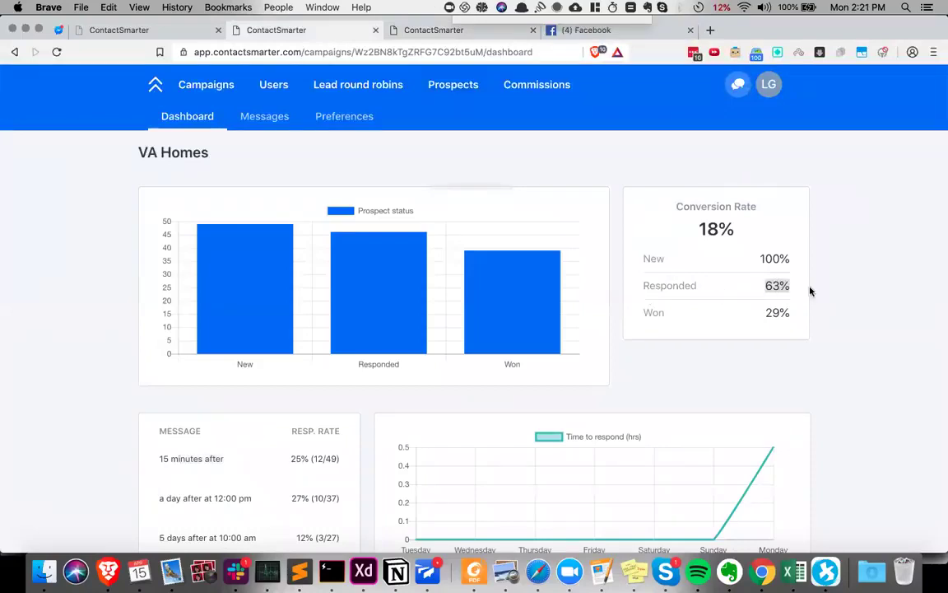
drag(811, 286, 661, 285)
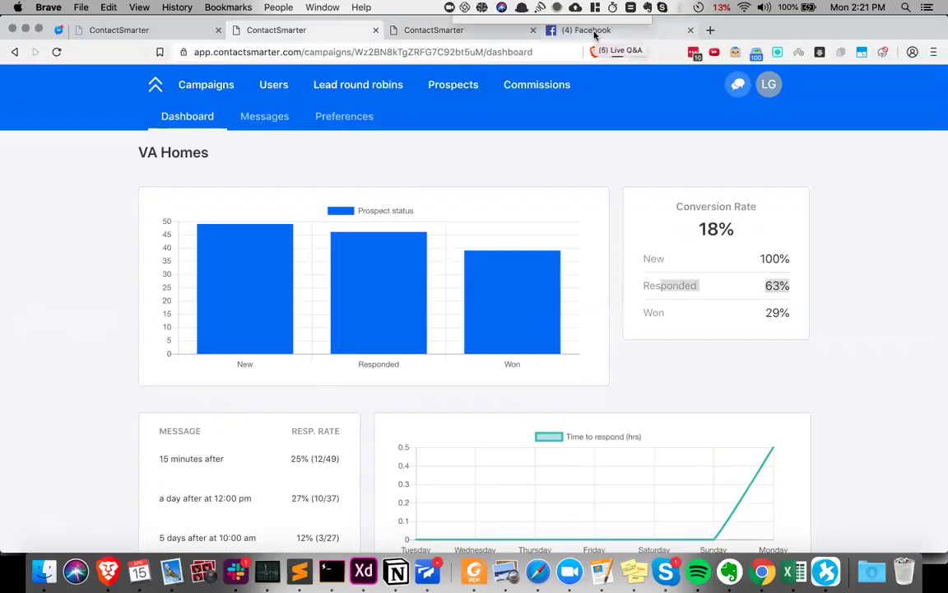
Step: Switch to the Facebook news feed for a quick look and return to the ContactSmarter prospects list
click(590, 33)
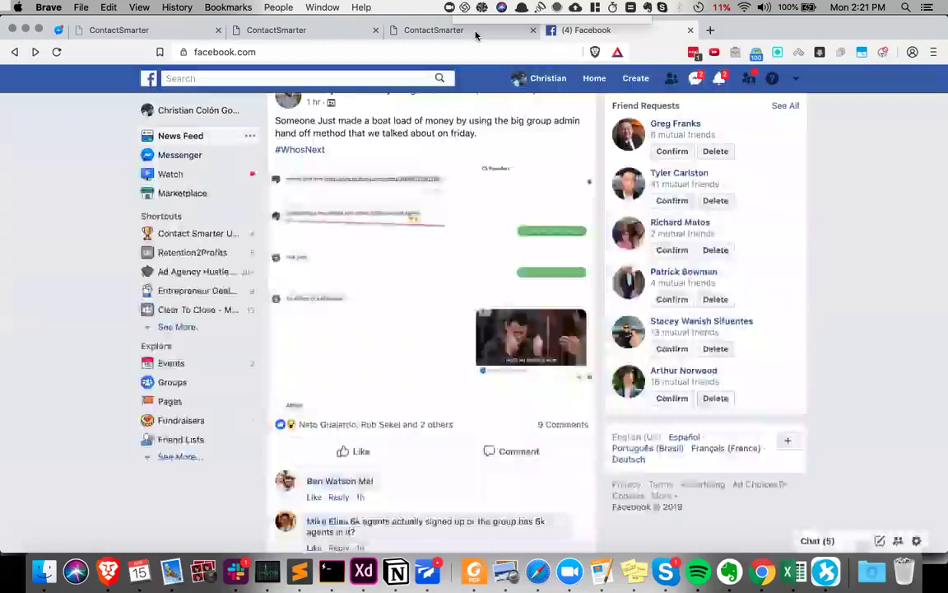
click(475, 33)
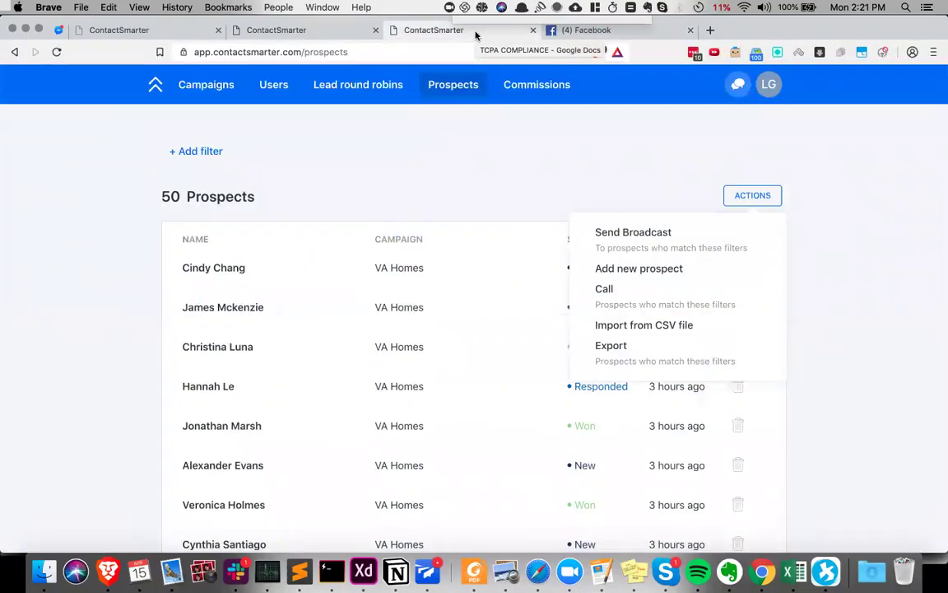